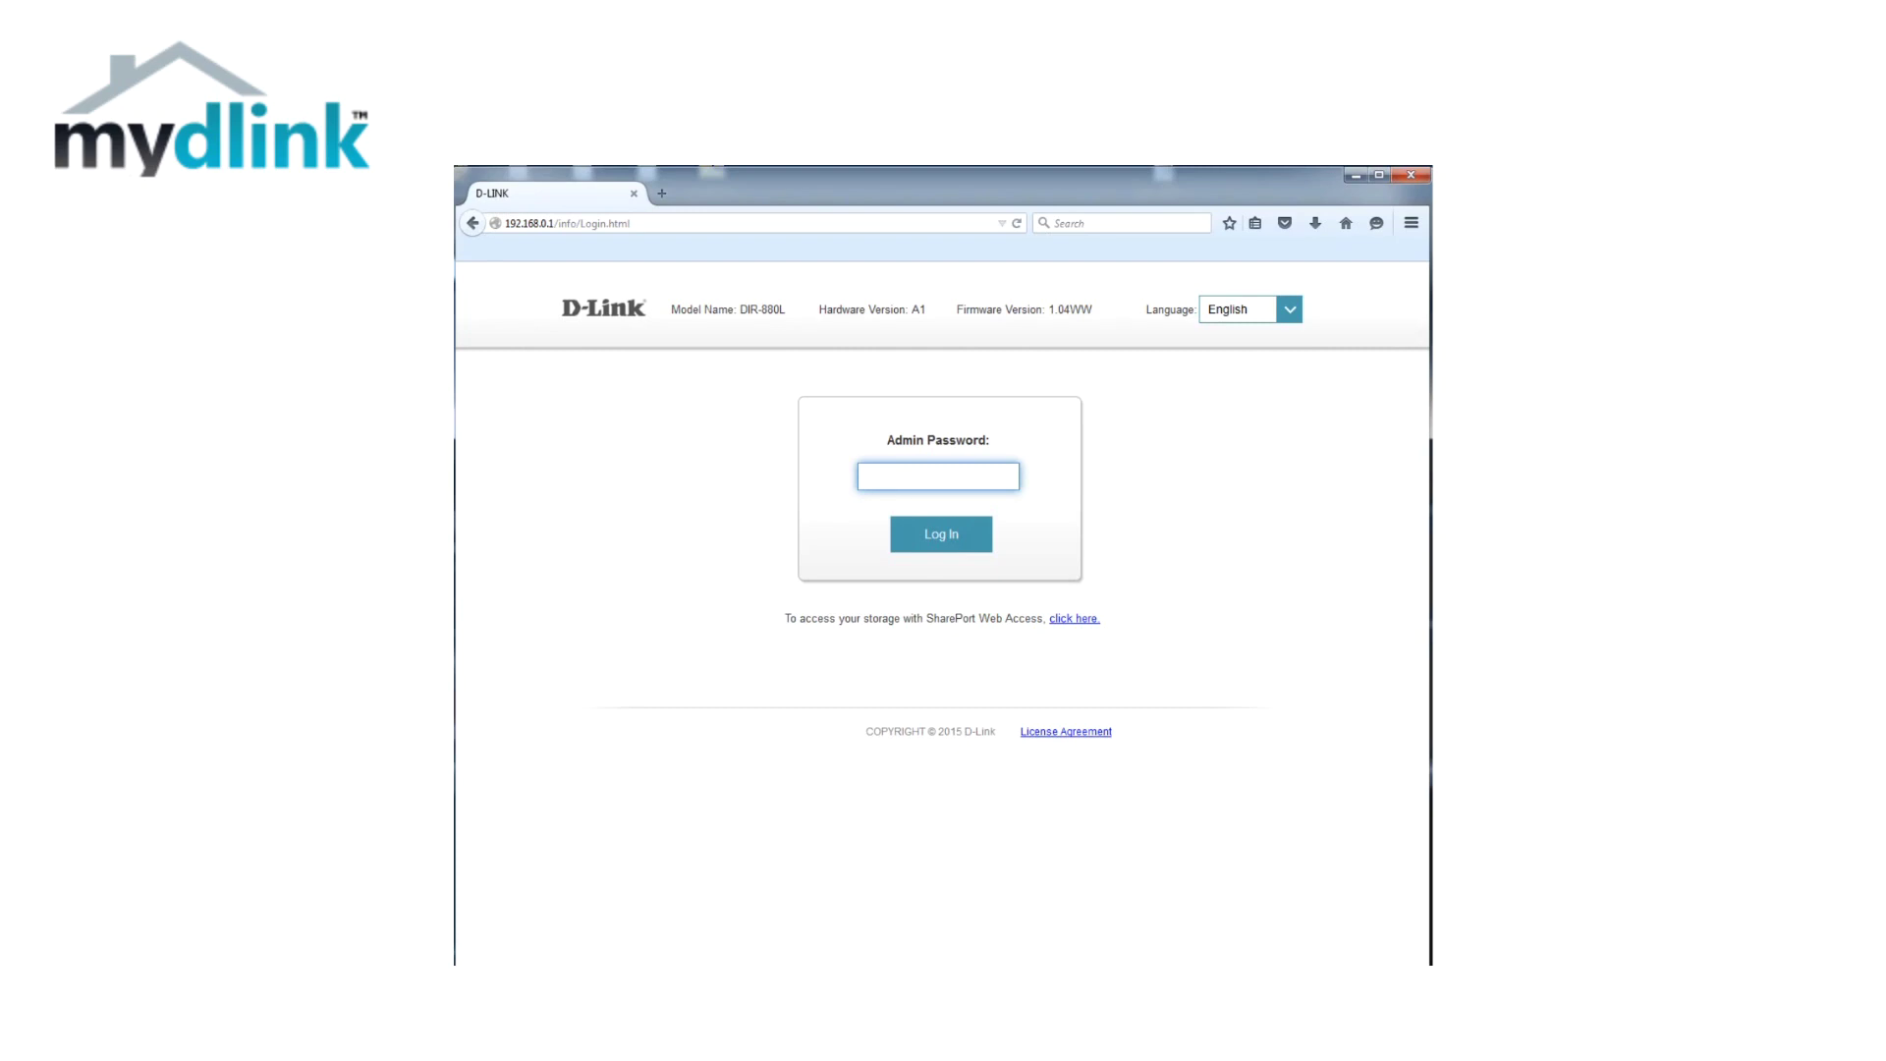
- Log in to the router's admin pages with the admin password
{"action": "left_click", "coordinate": [944, 538]}
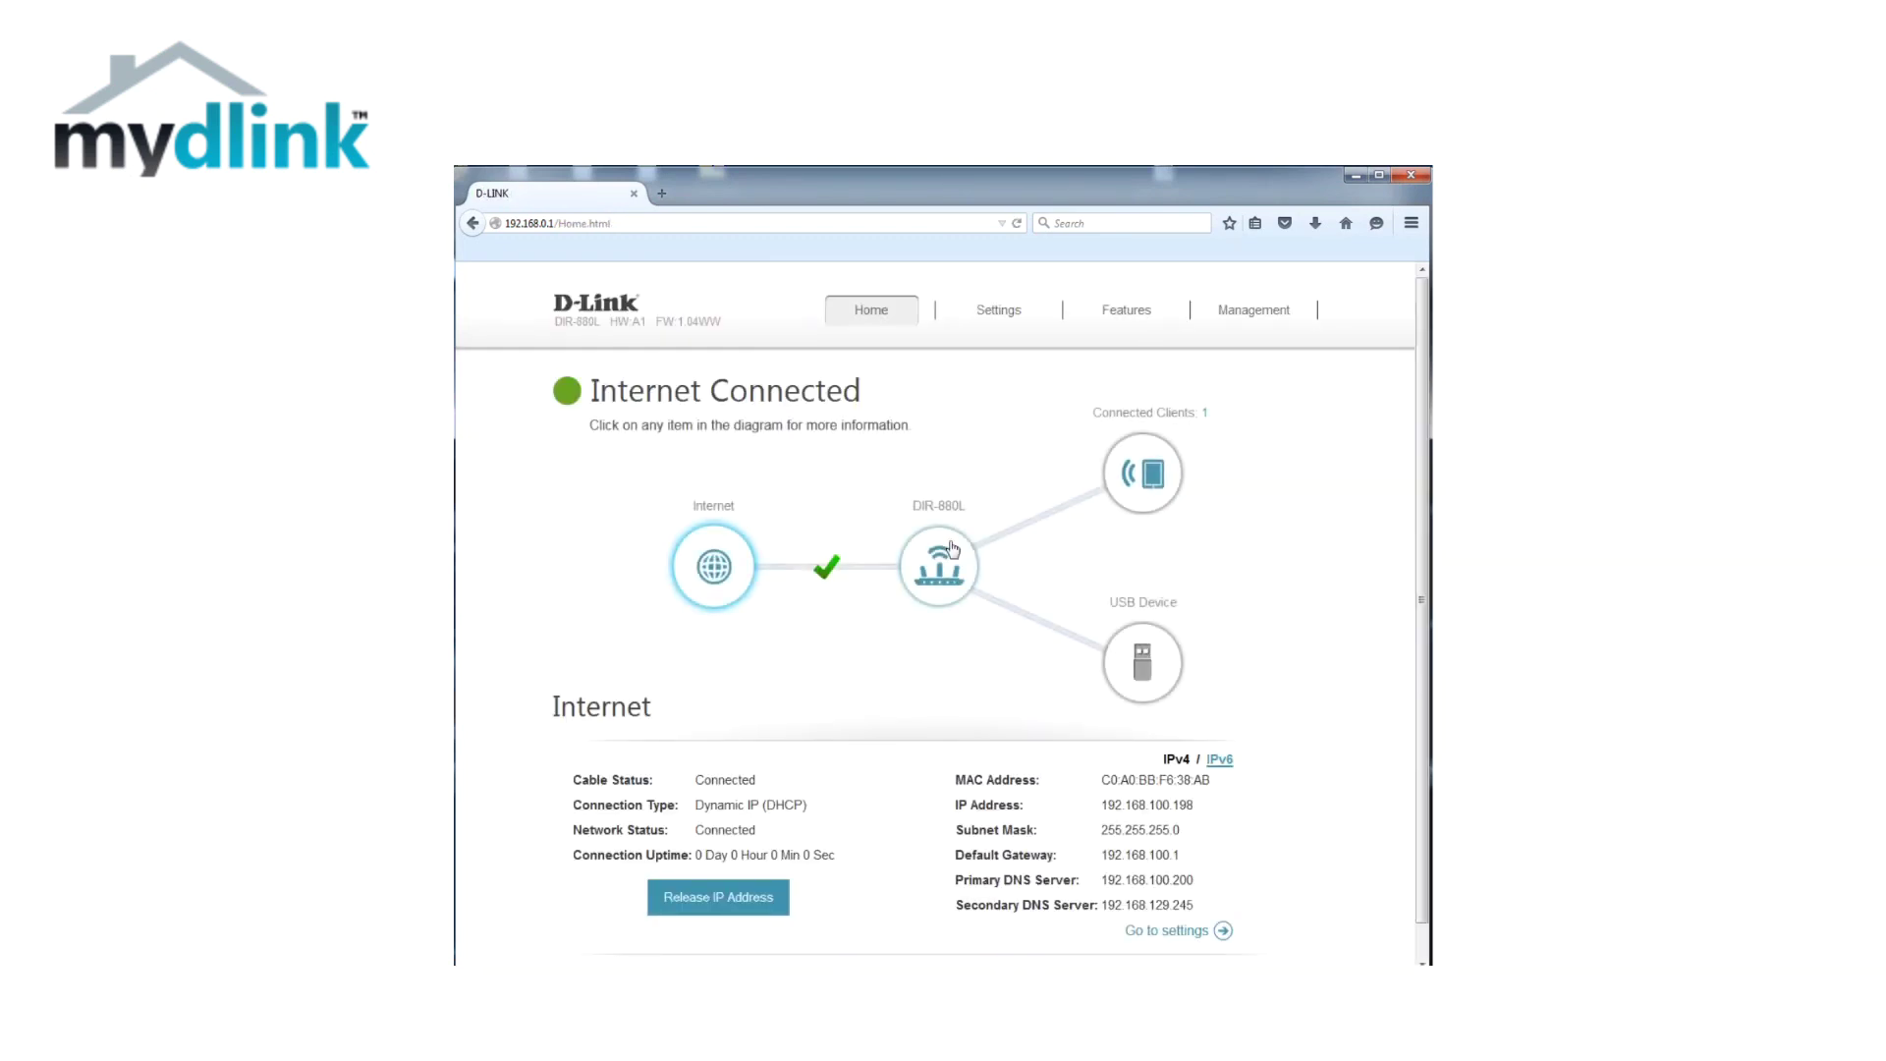
{"action": "mouse_move", "coordinate": [1126, 309]}
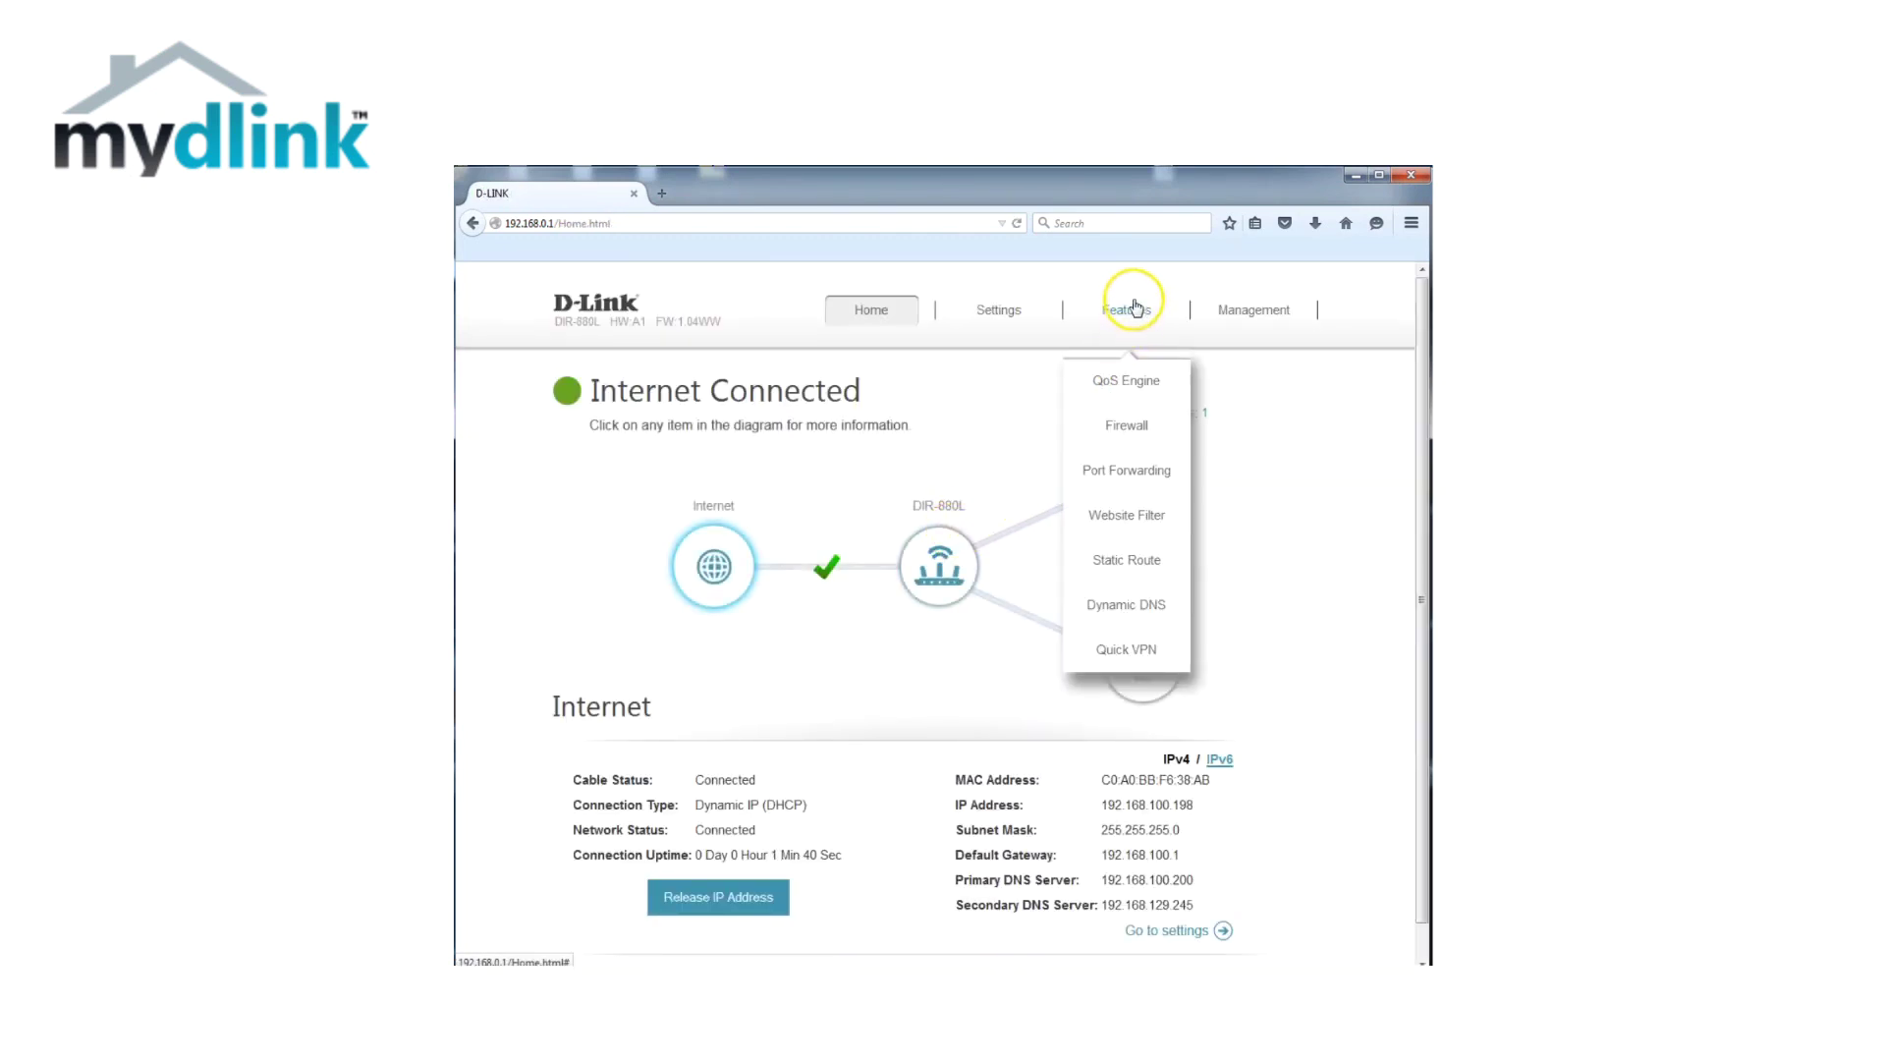
- Go to Port Forwarding's Virtual Server rules and start a new rule
{"action": "left_click", "coordinate": [1123, 471]}
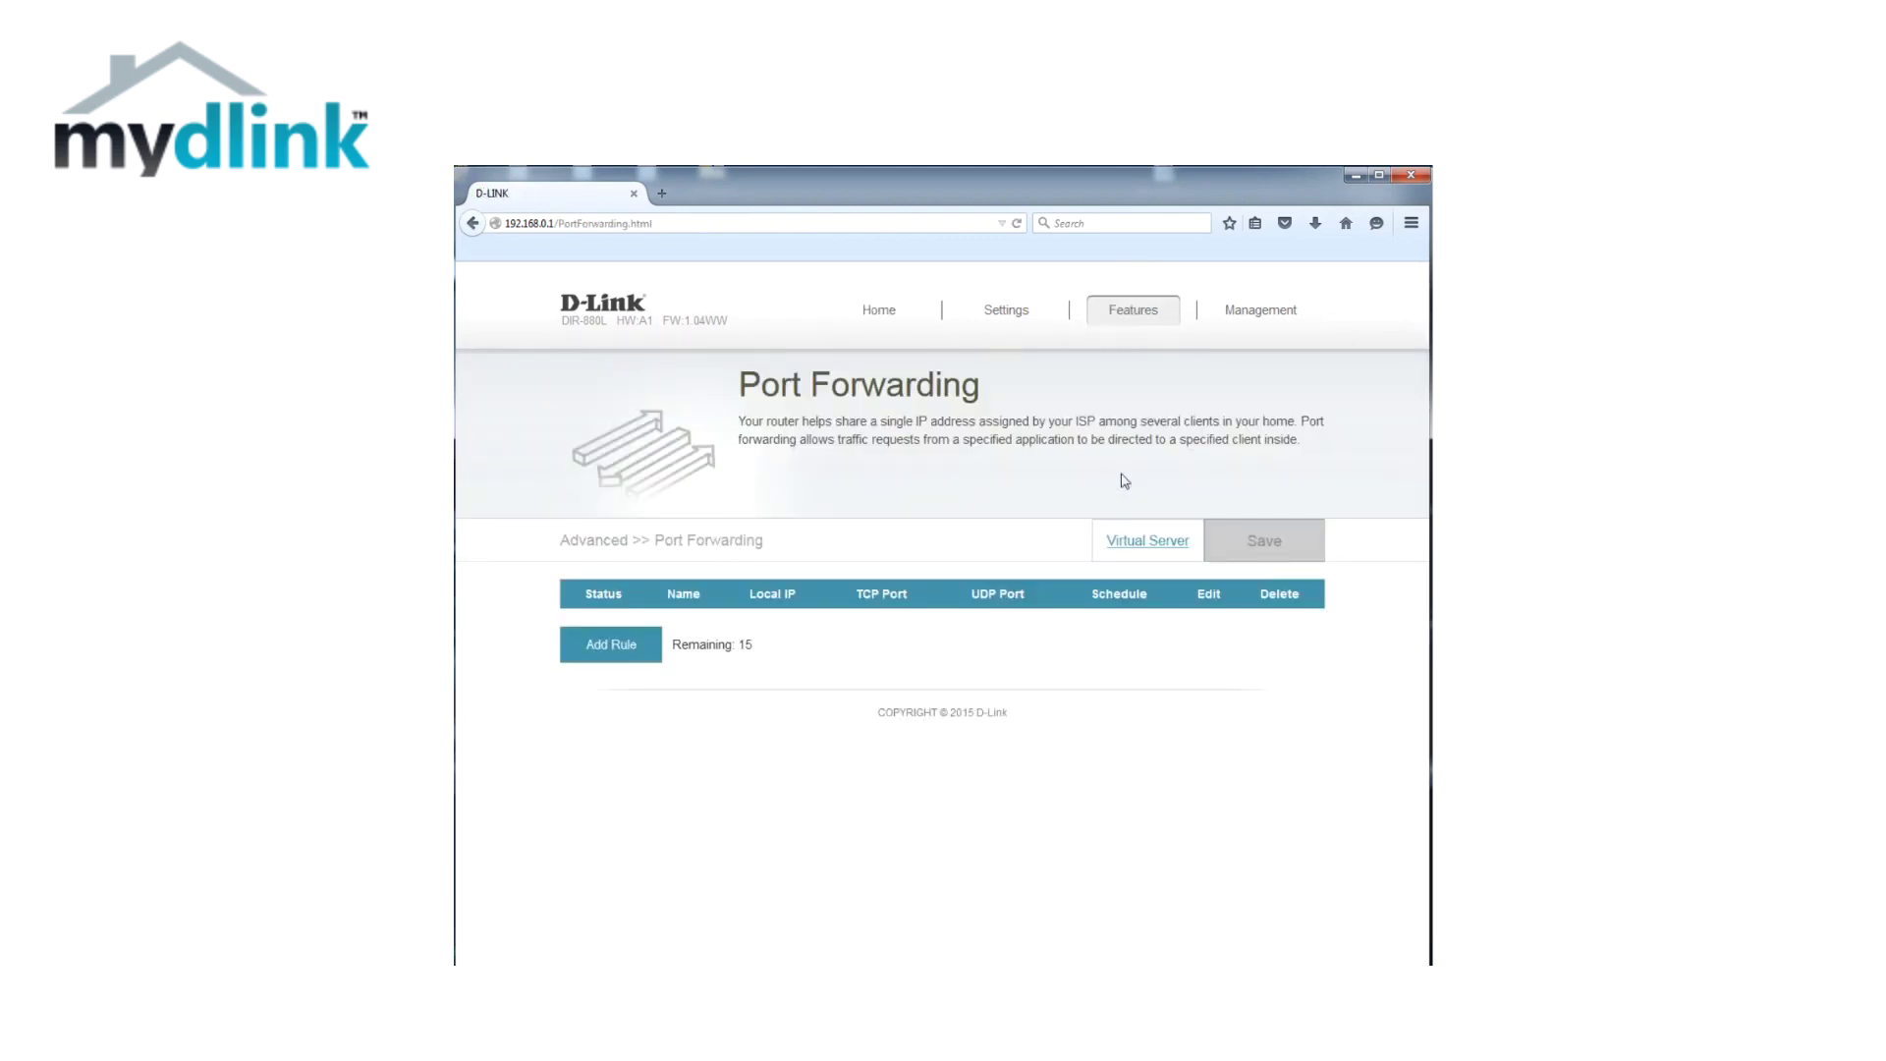
{"action": "left_click", "coordinate": [1136, 543]}
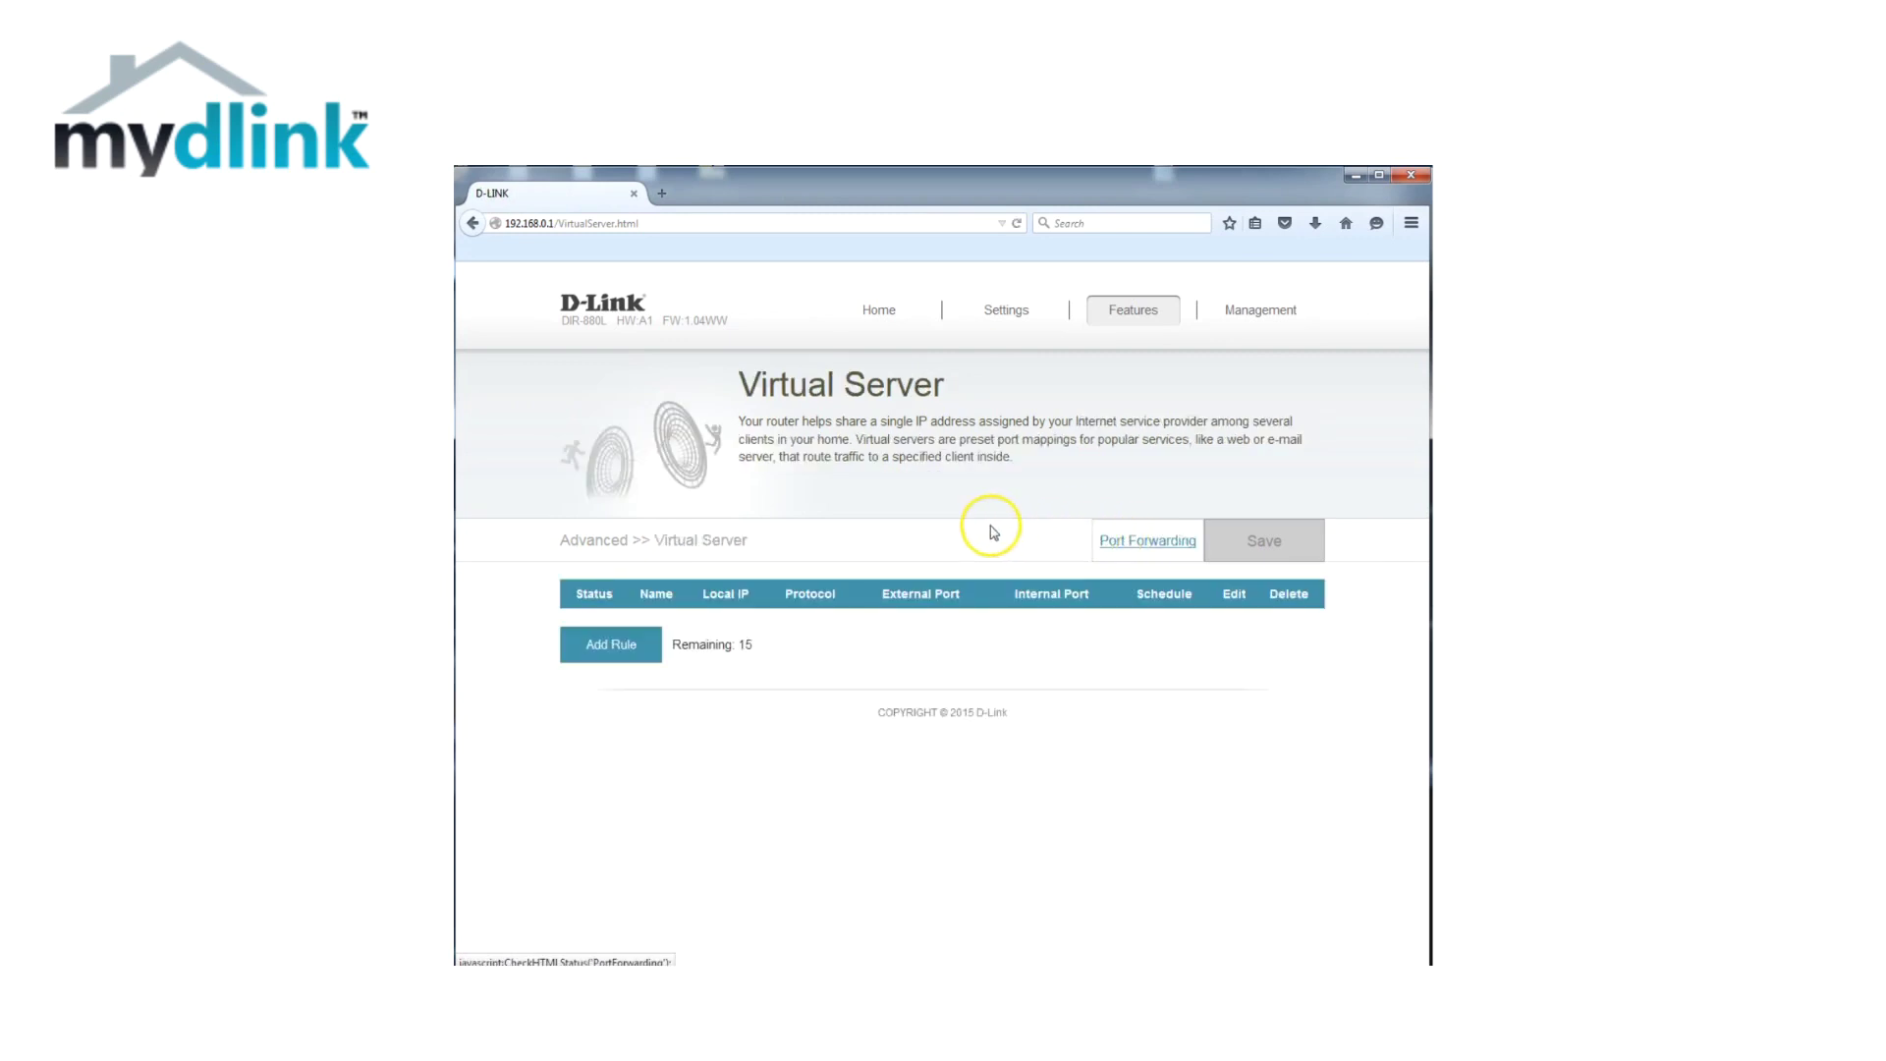
{"action": "left_click", "coordinate": [625, 660]}
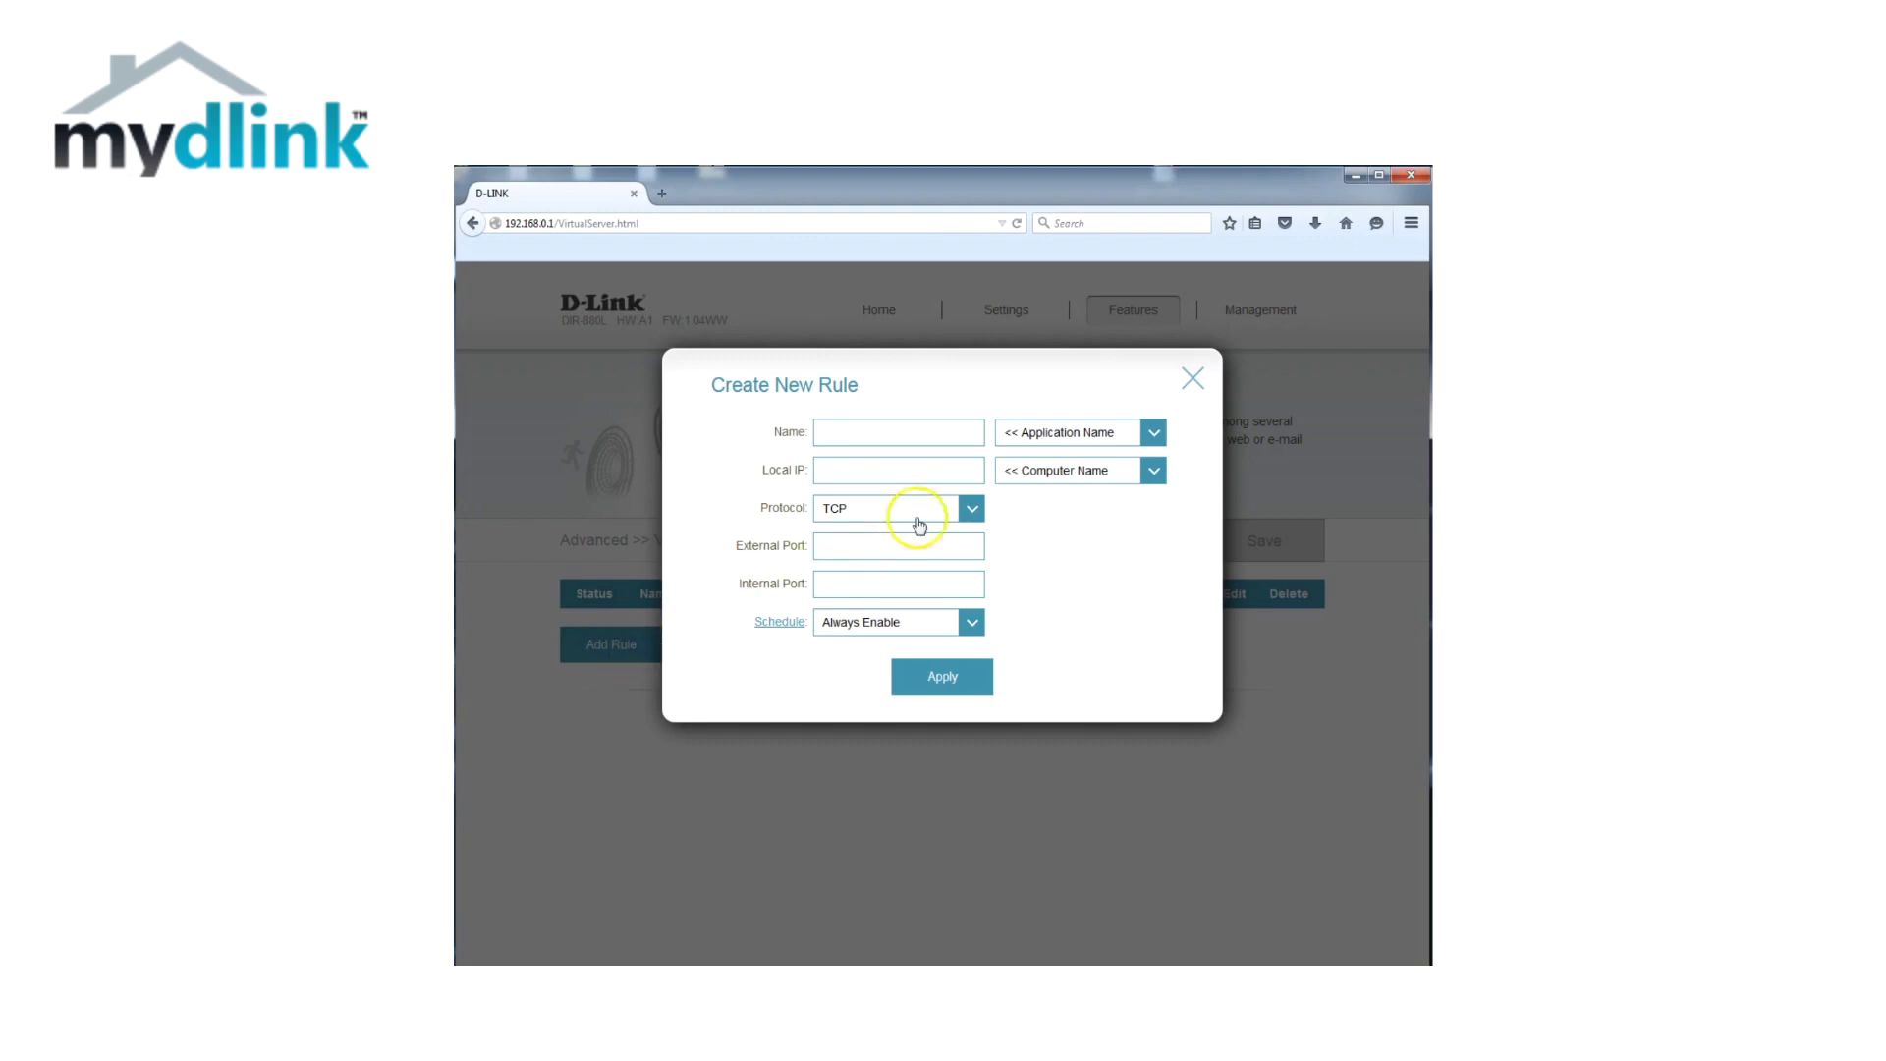
- Add an FTP preset rule with local IP 192.168.0.138 to the list
{"action": "left_click", "coordinate": [1103, 439]}
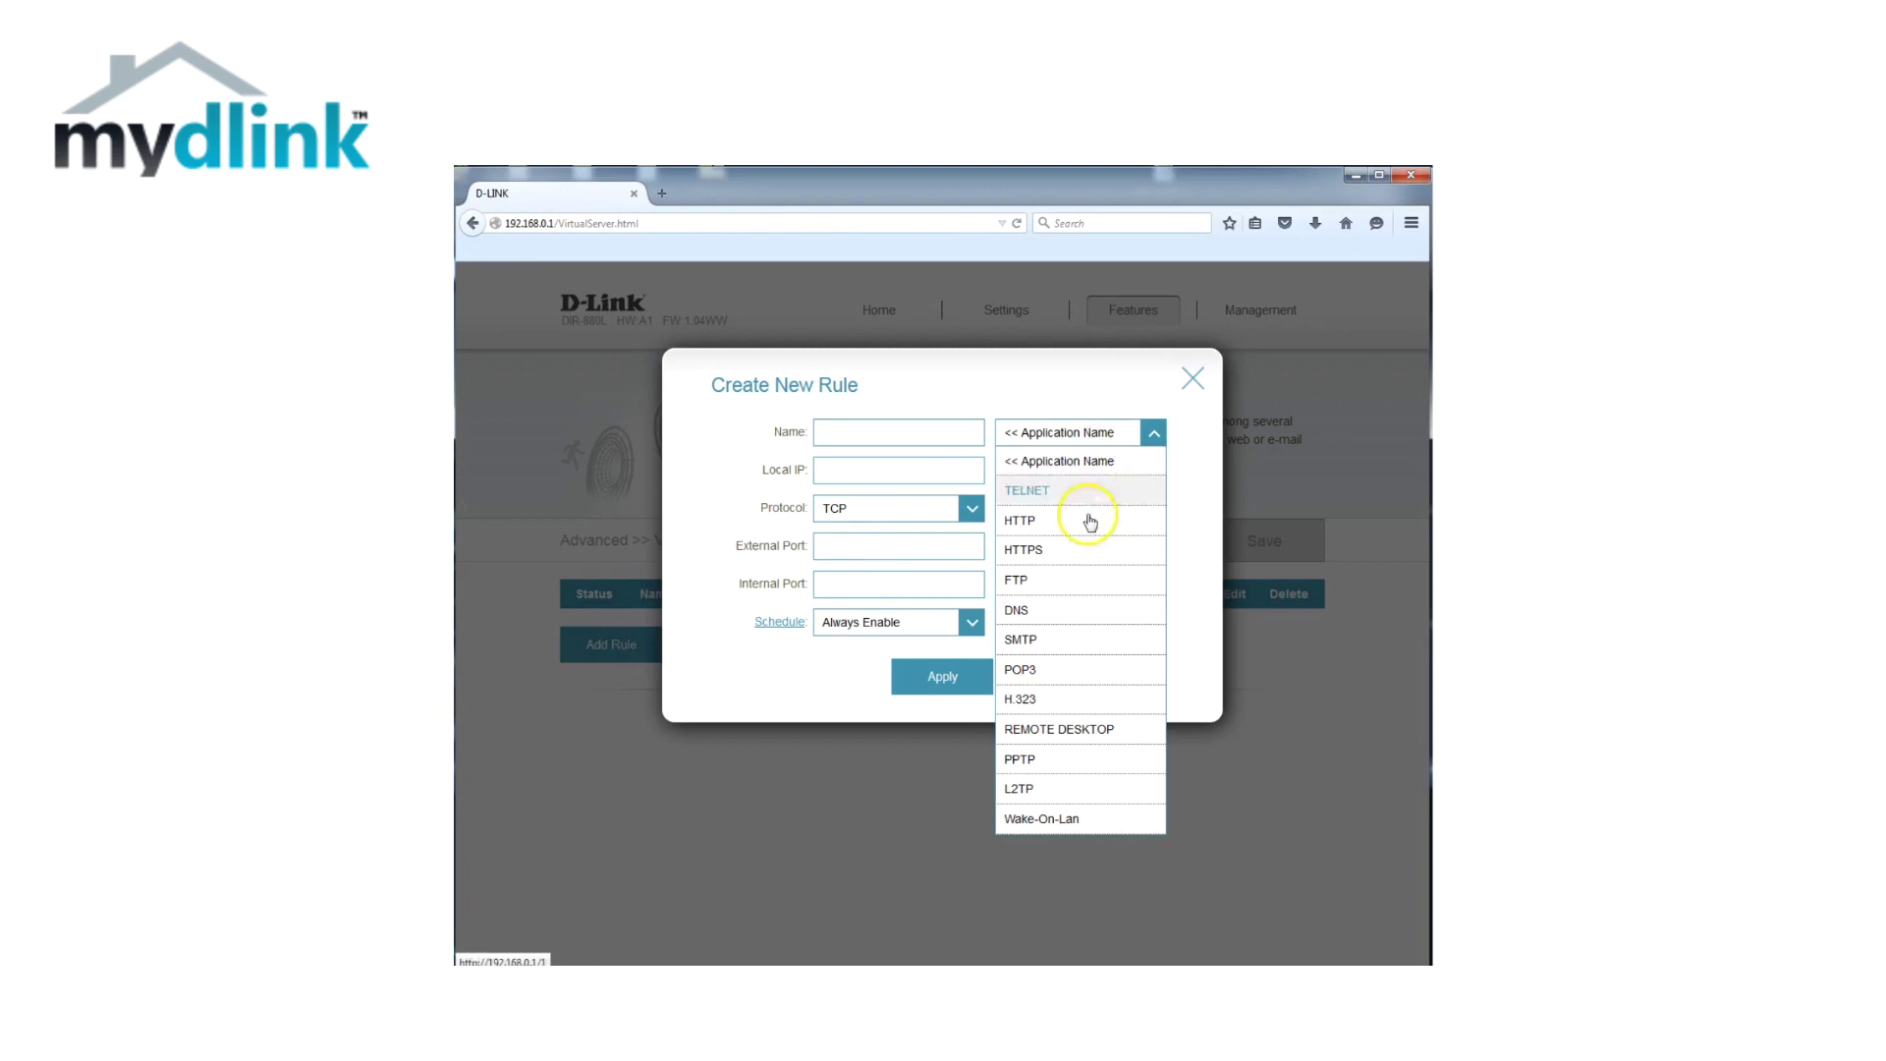
{"action": "left_click", "coordinate": [1077, 589]}
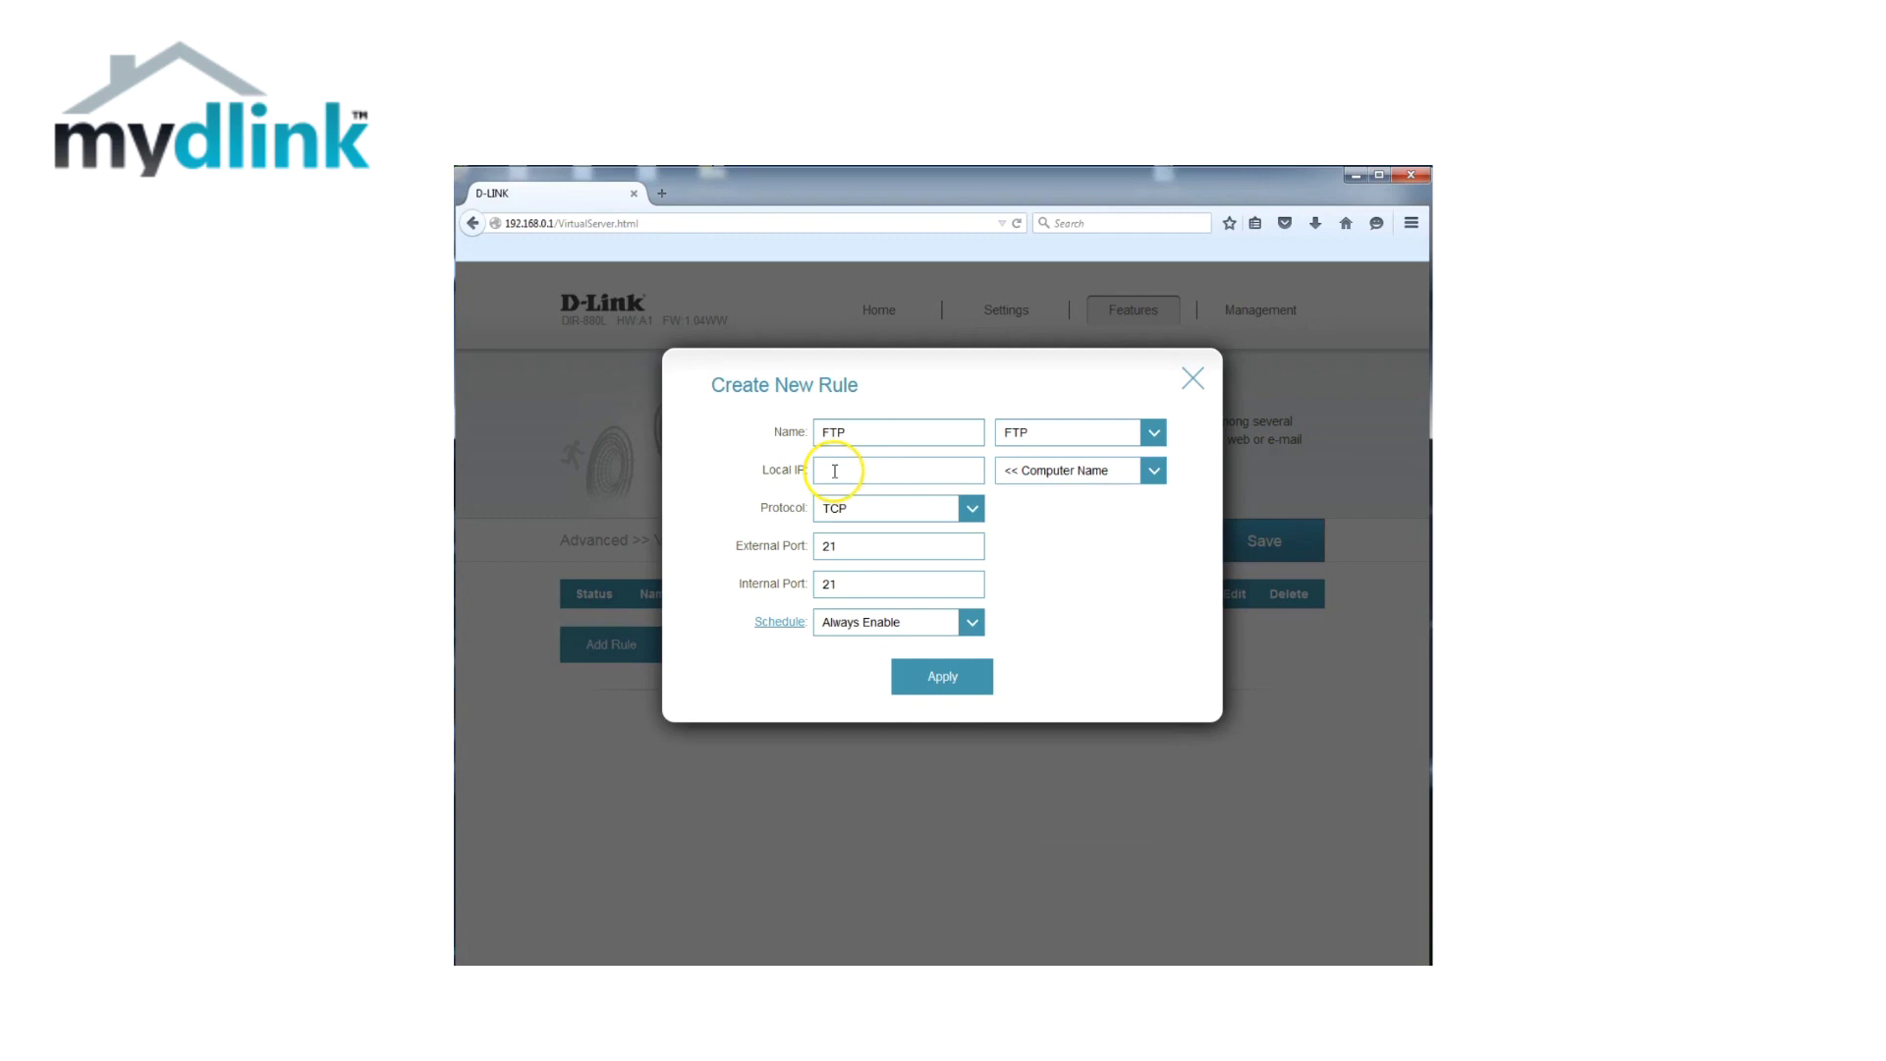
{"action": "left_click", "coordinate": [834, 472]}
{"action": "type", "text": "19"}
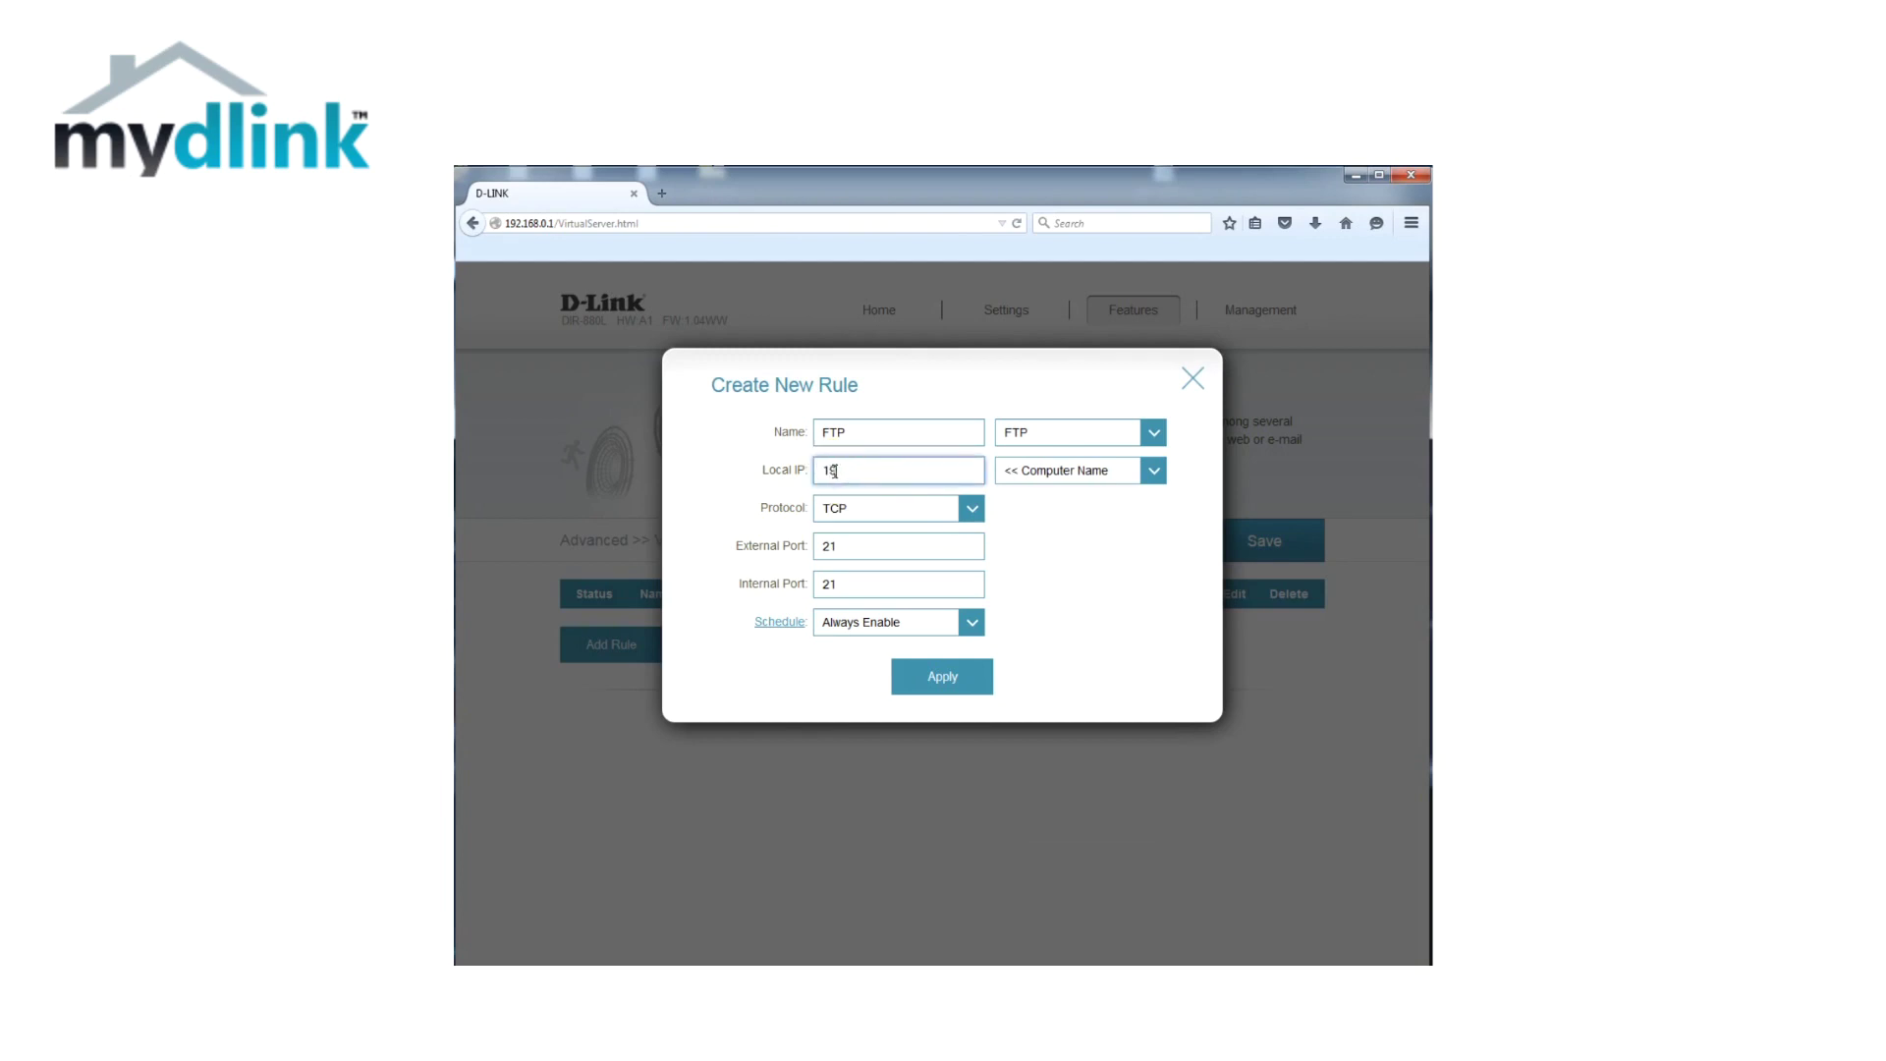
{"action": "type", "text": "2.168.0.138"}
{"action": "left_click", "coordinate": [959, 678]}
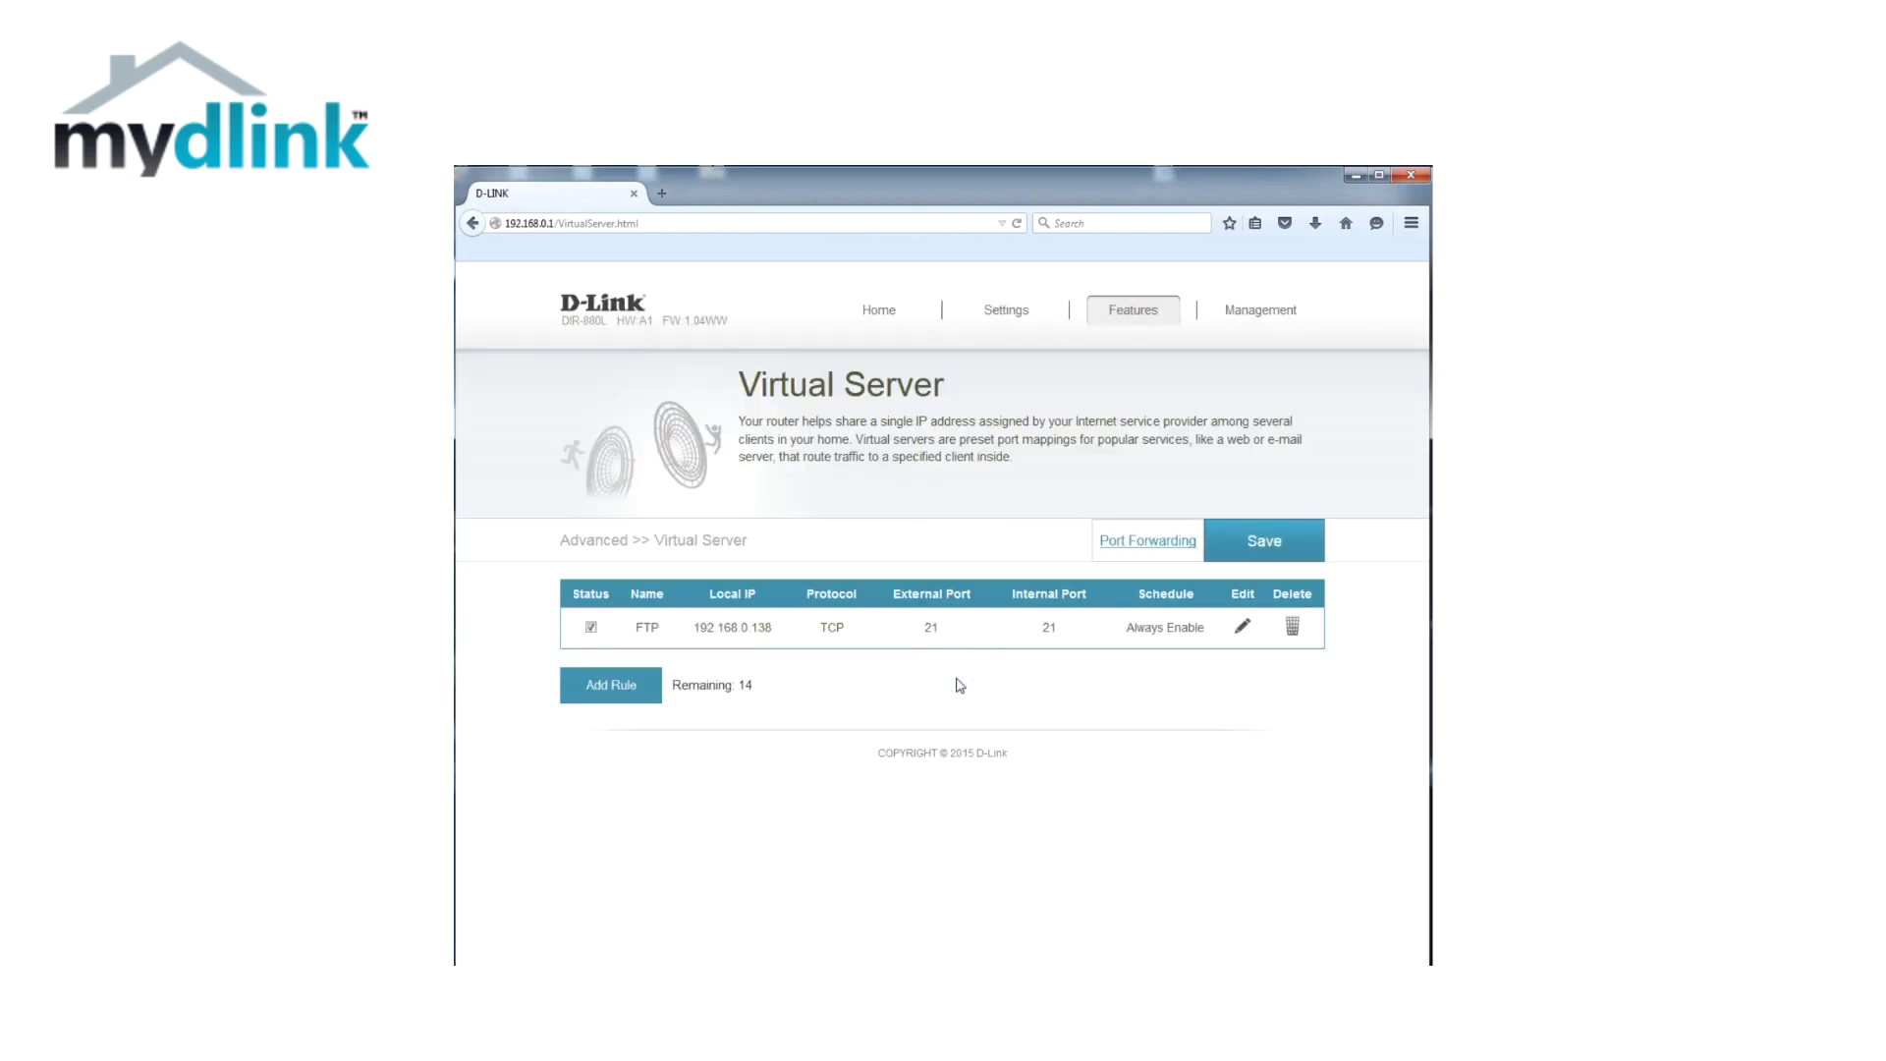
- Save the Virtual Server configuration containing the FTP rule
{"action": "left_click", "coordinate": [1297, 538]}
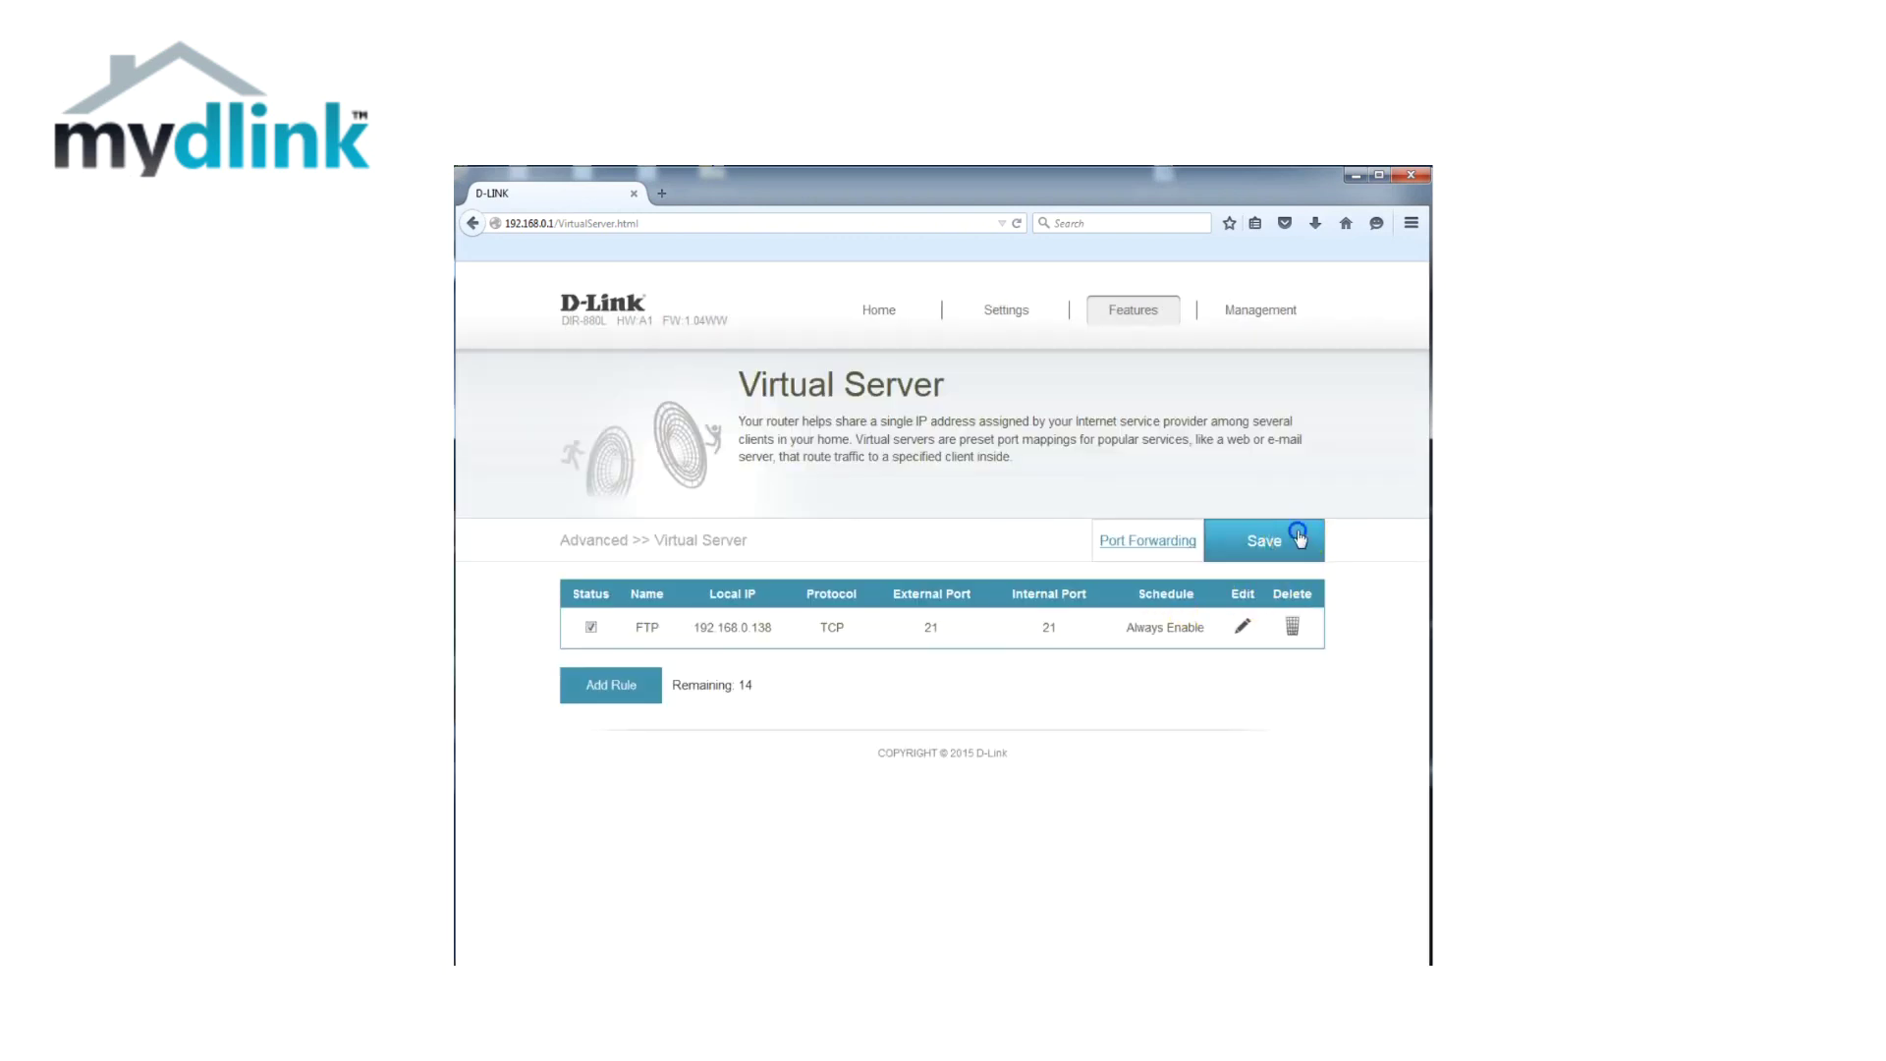